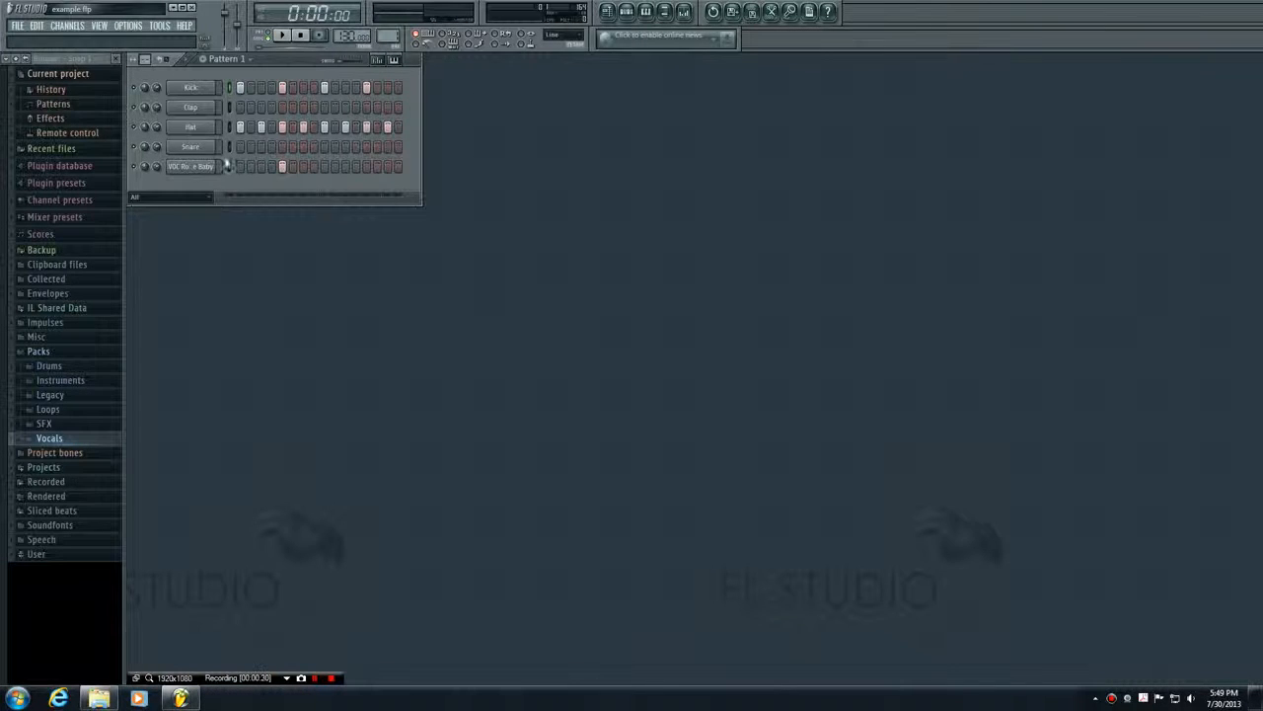
Play back Pattern 1 to hear the drum beat with the vocal sample, and stop playback
click(188, 60)
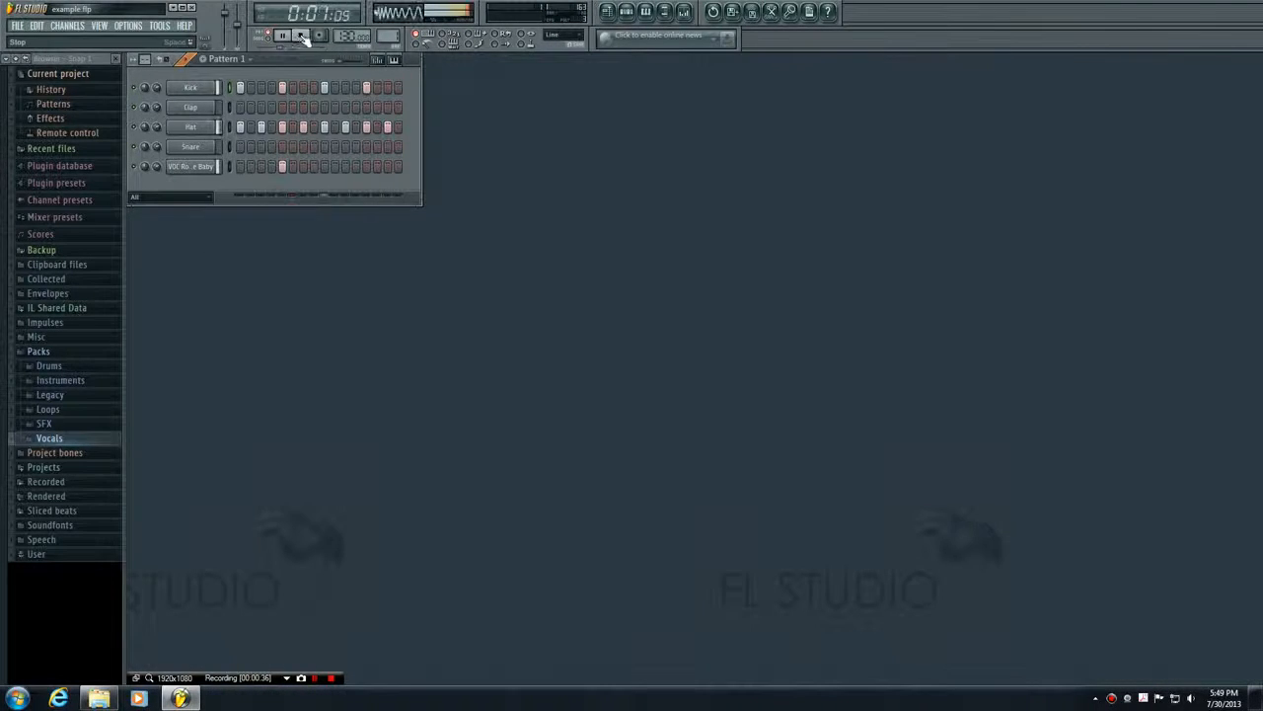
click(188, 61)
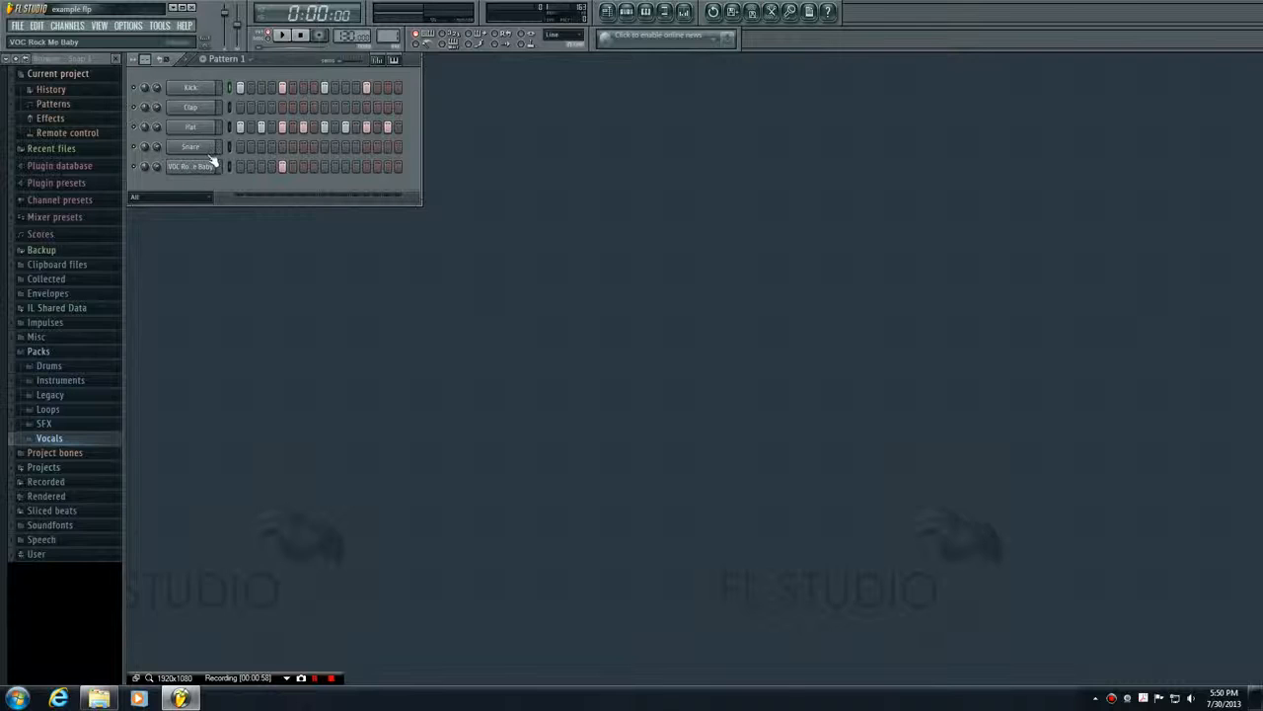
Audition samples in the Vocals pack, replace the vocal channel's sample with VOC Need Beat, and play the pattern to check it
click(35, 440)
scroll(32, 448, down, 10)
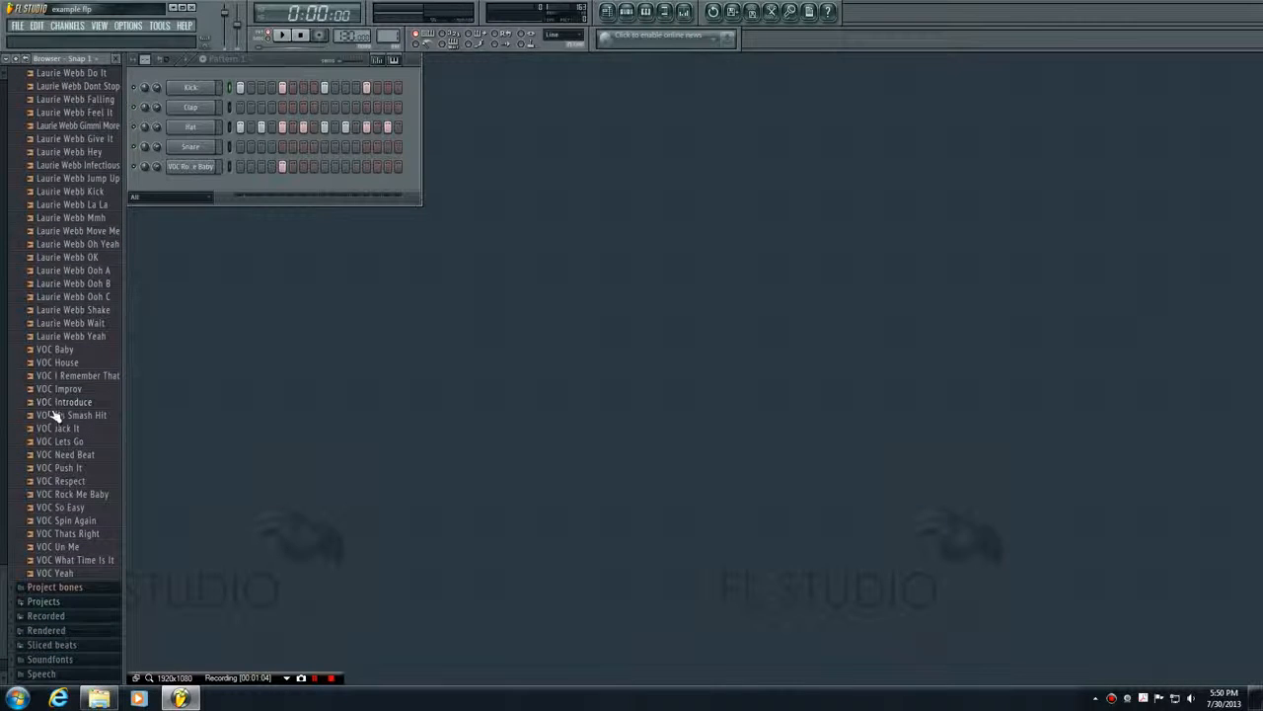
click(39, 456)
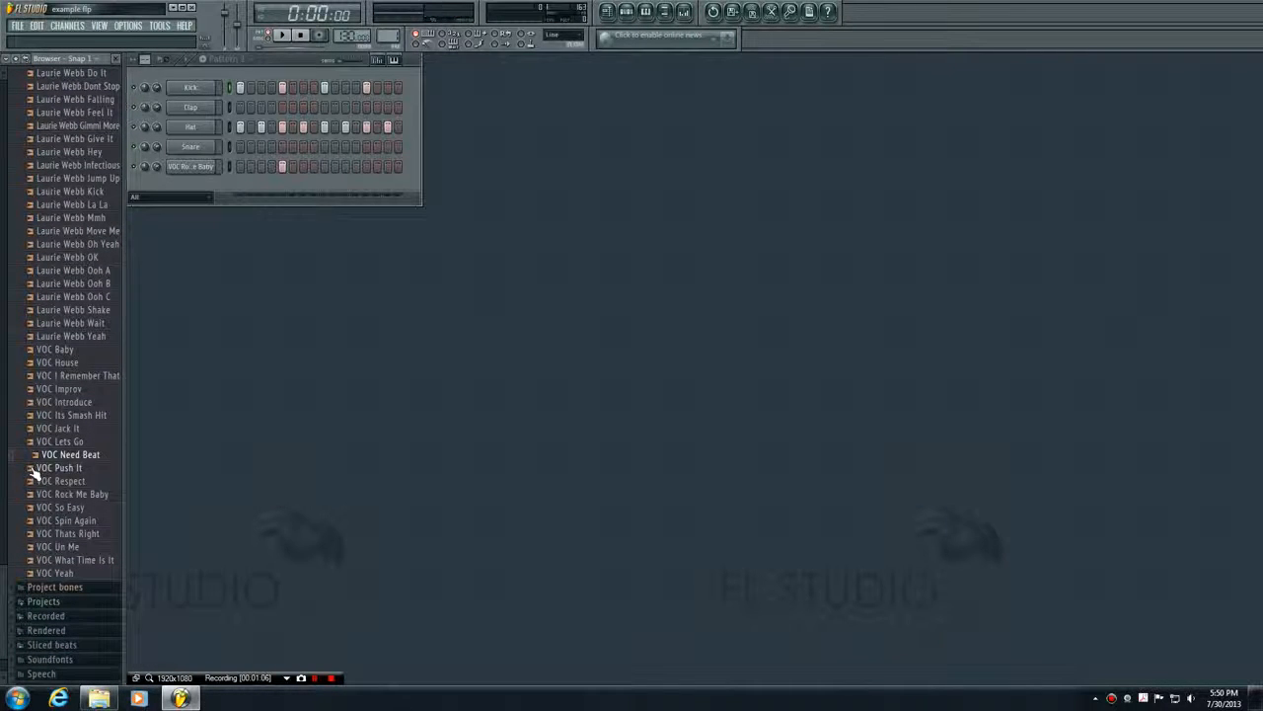
click(36, 521)
click(36, 559)
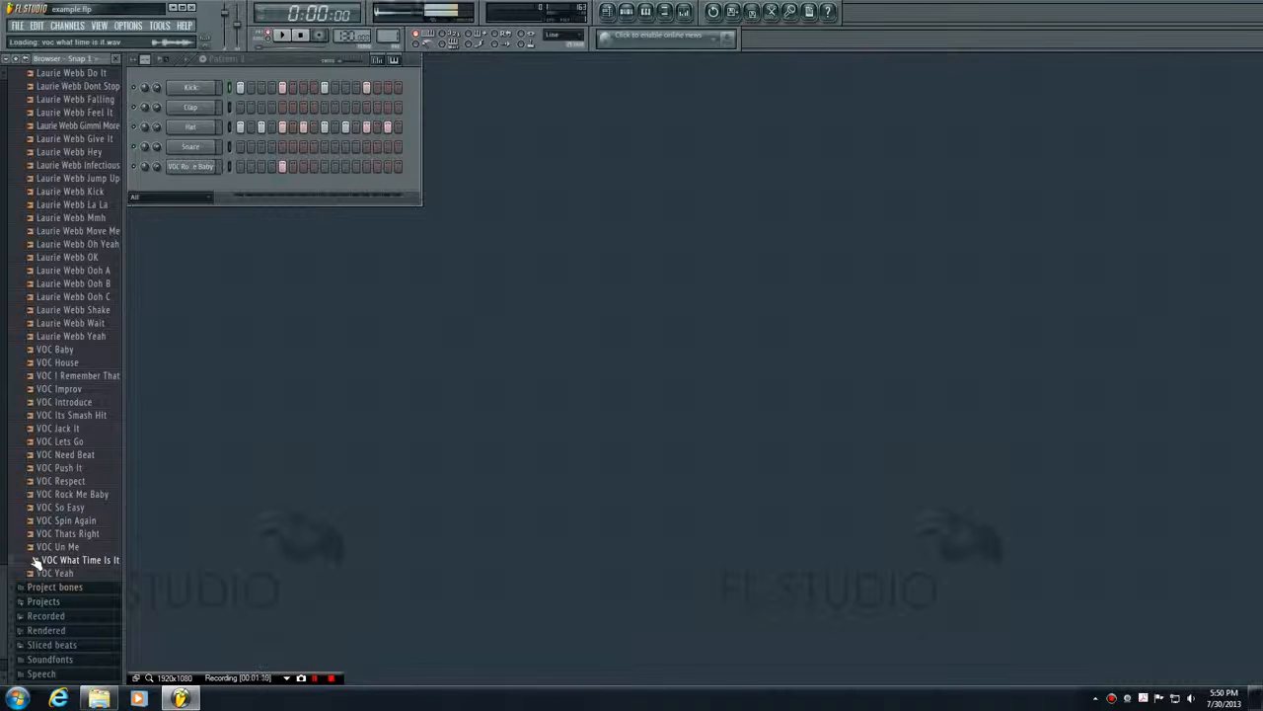
click(32, 455)
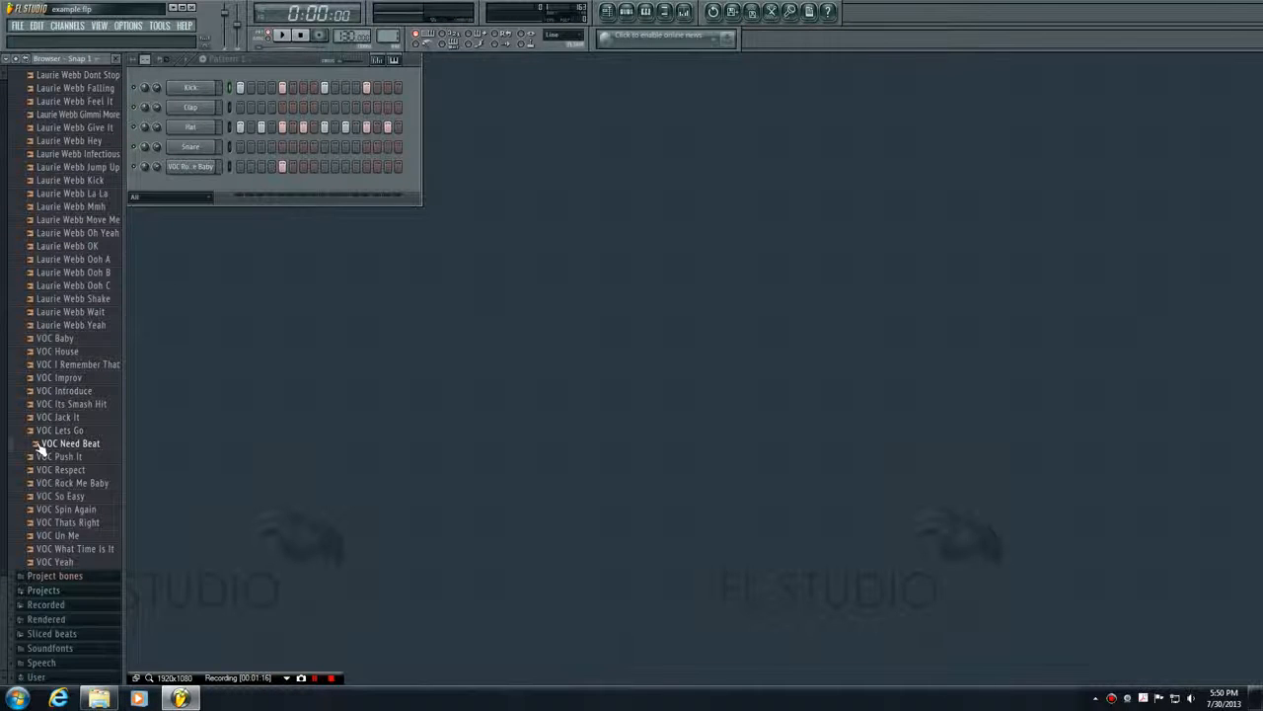
drag(34, 446, 193, 169)
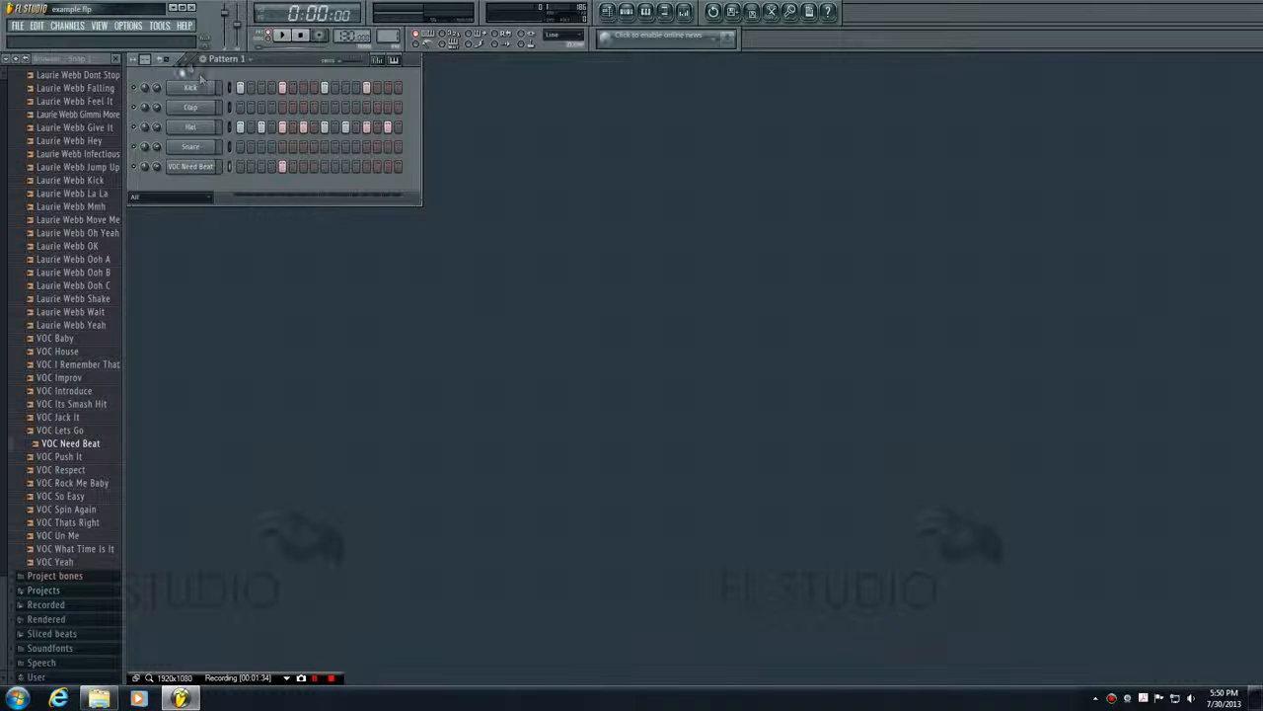
key(space)
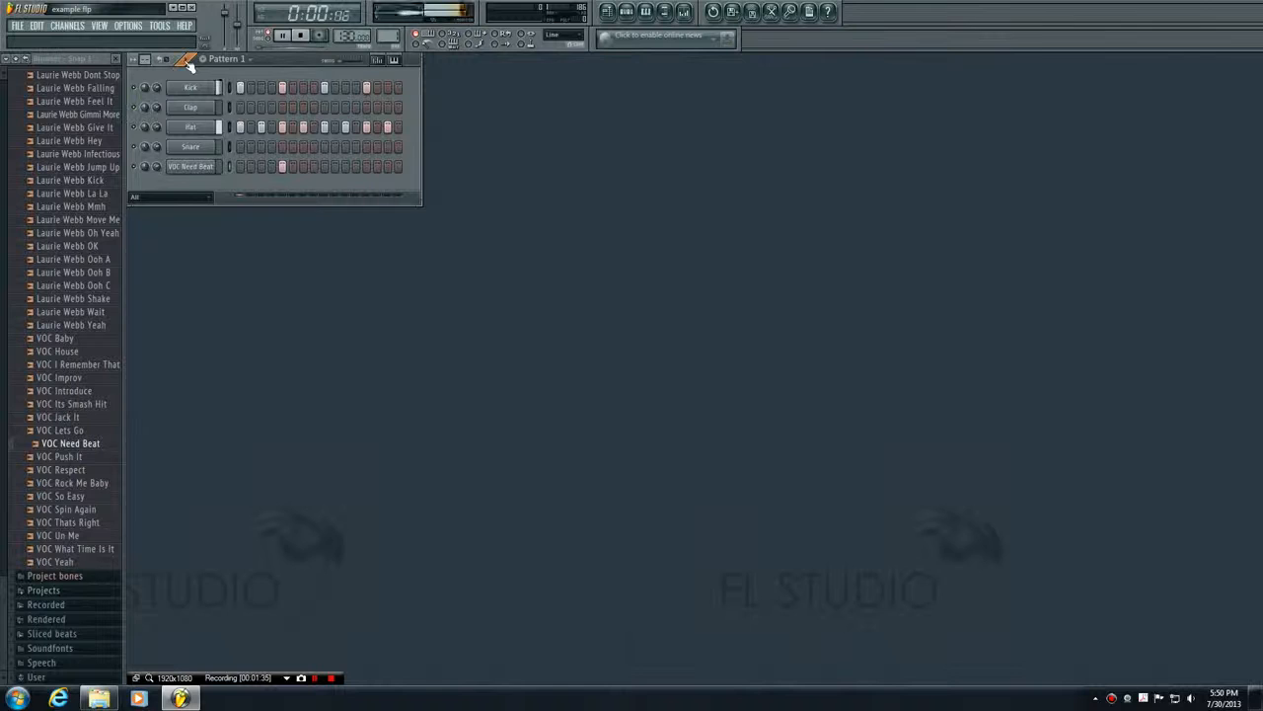
click(304, 40)
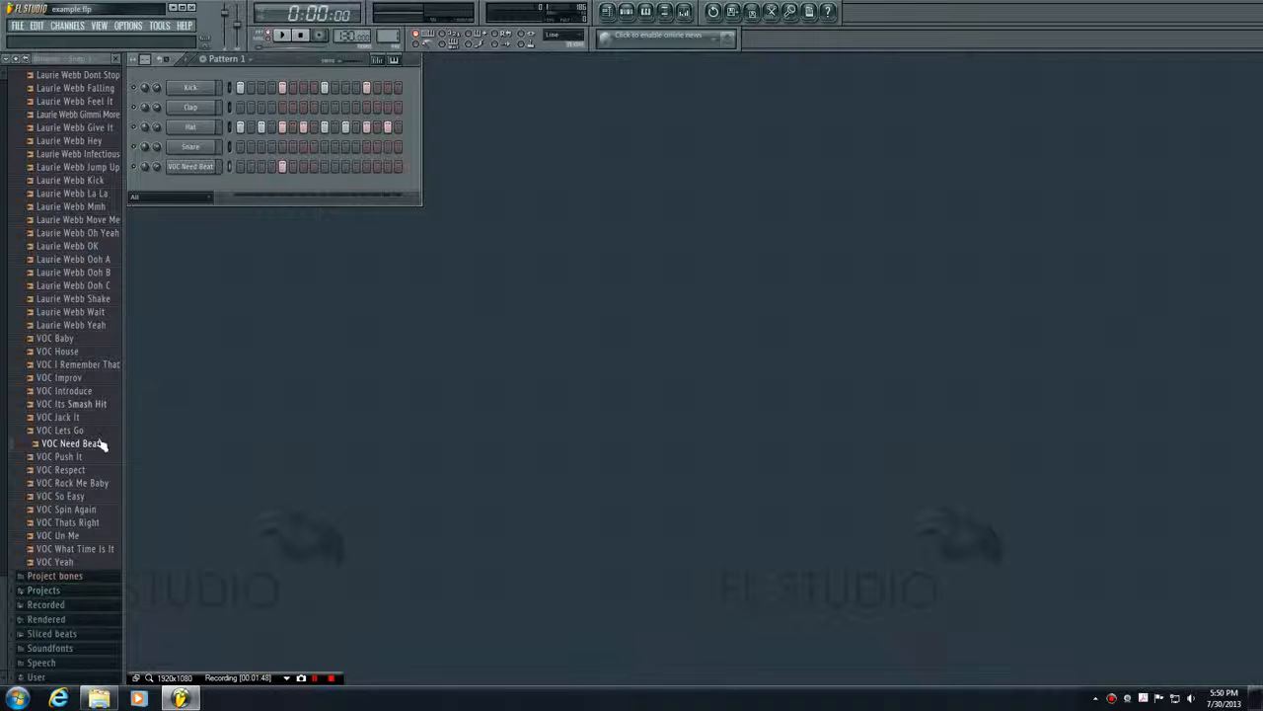
Collapse the Vocals folder in the browser and make Pattern 1 the active pattern
key(5)
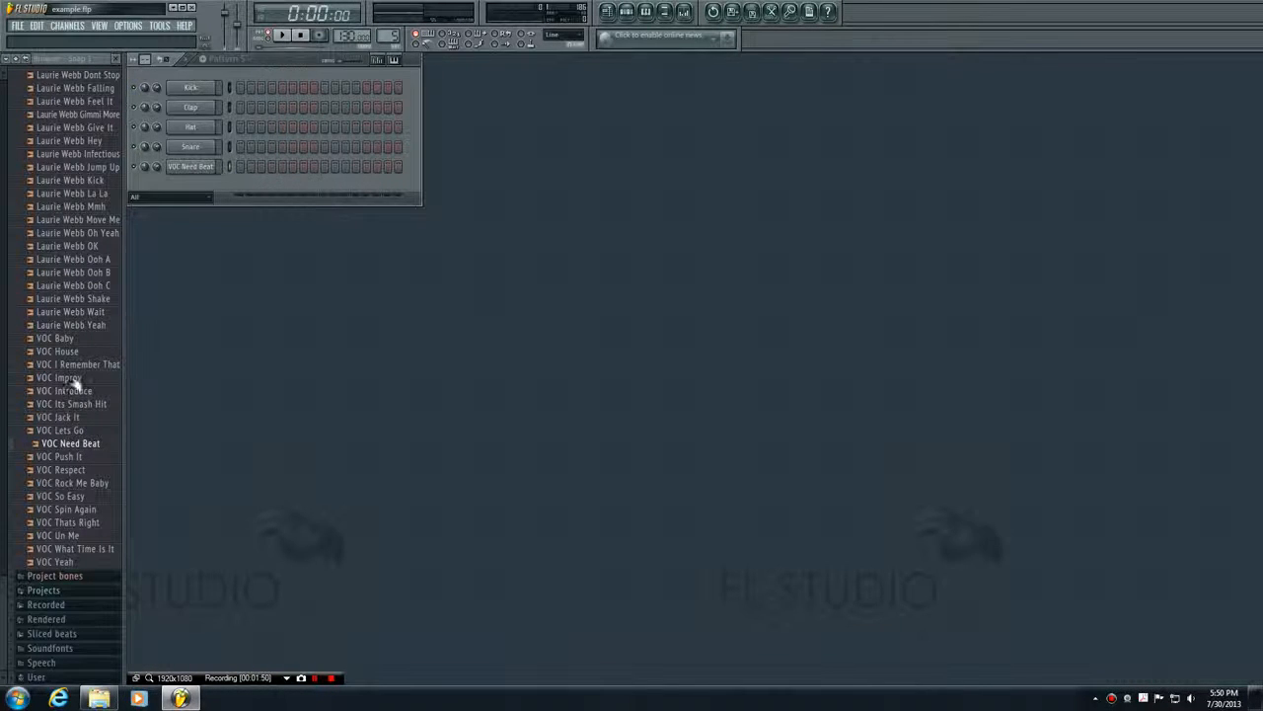
scroll(56, 395, up, 10)
click(54, 439)
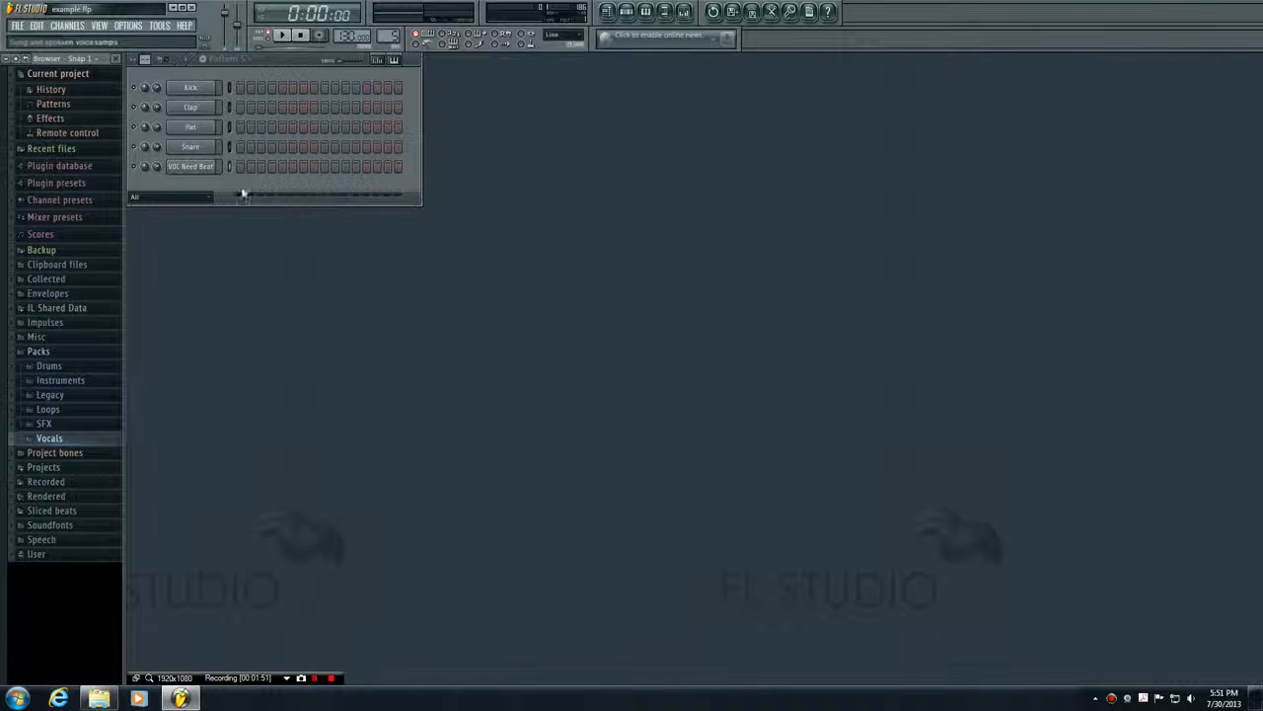
click(242, 63)
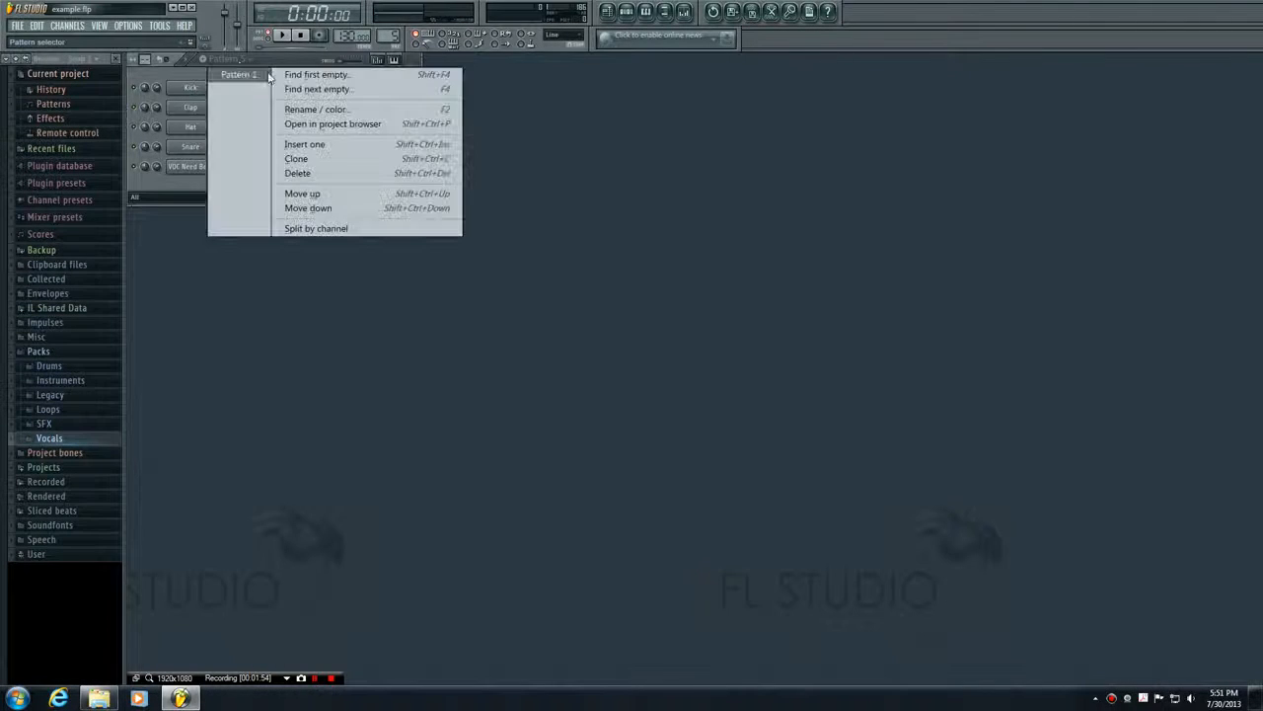
click(233, 77)
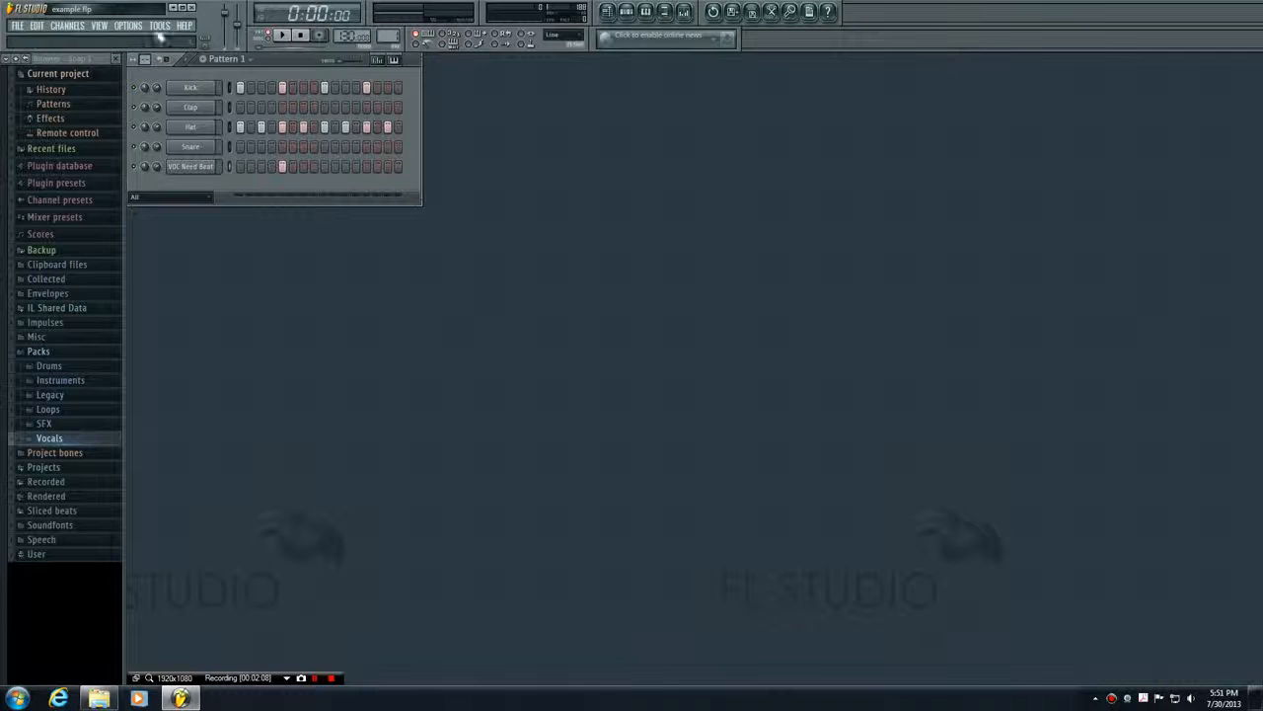
Add a 3x Osc channel to the pattern and place its channel settings window beside the step sequencer
click(67, 26)
mouse_move(77, 38)
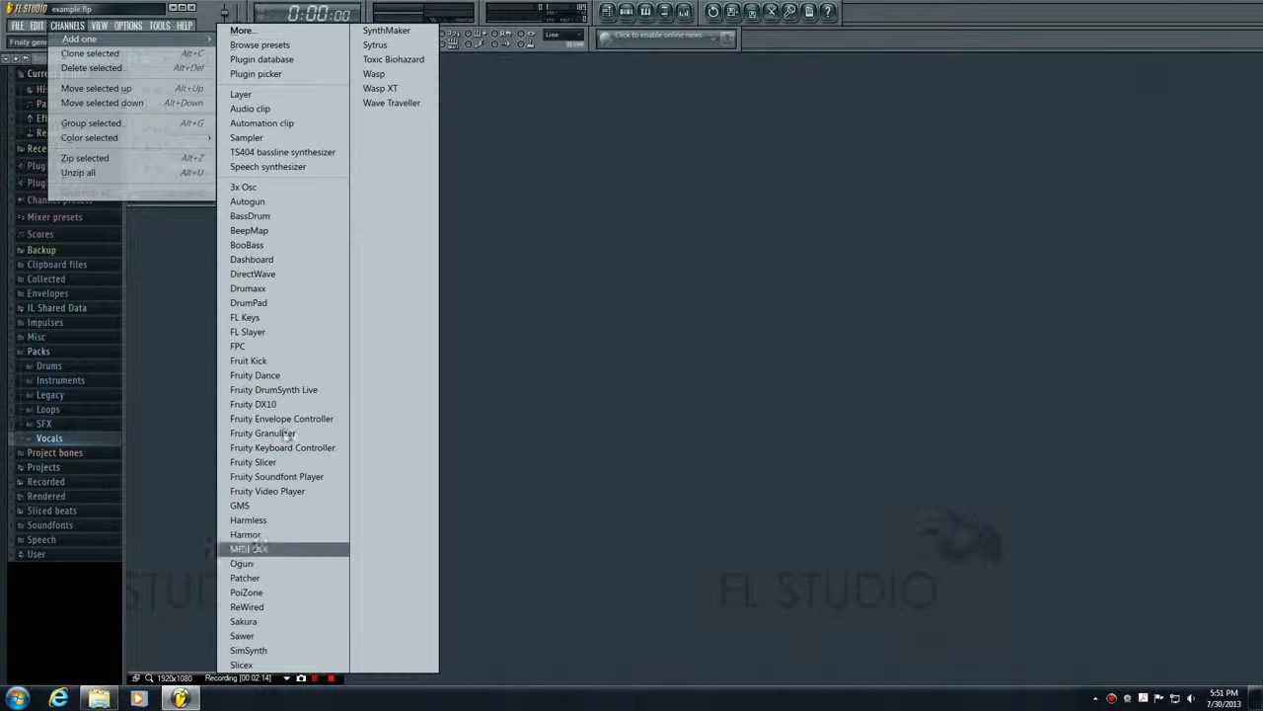
click(248, 190)
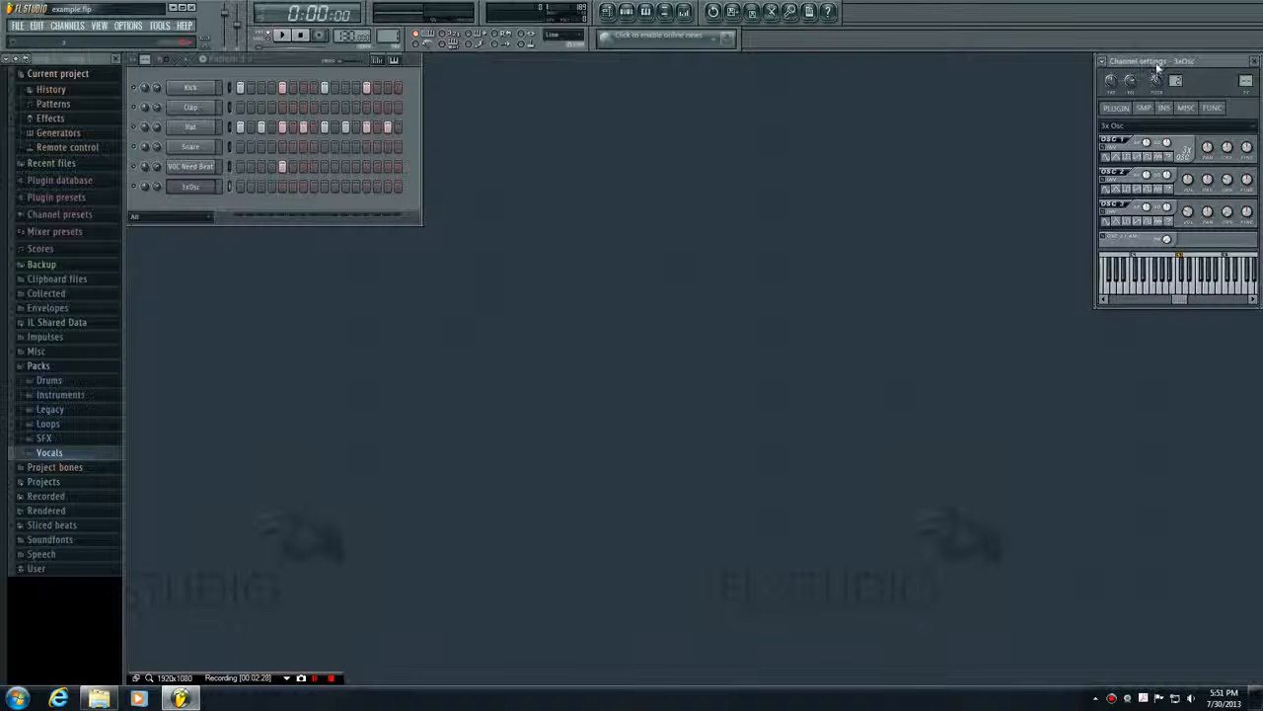
drag(1150, 59, 522, 61)
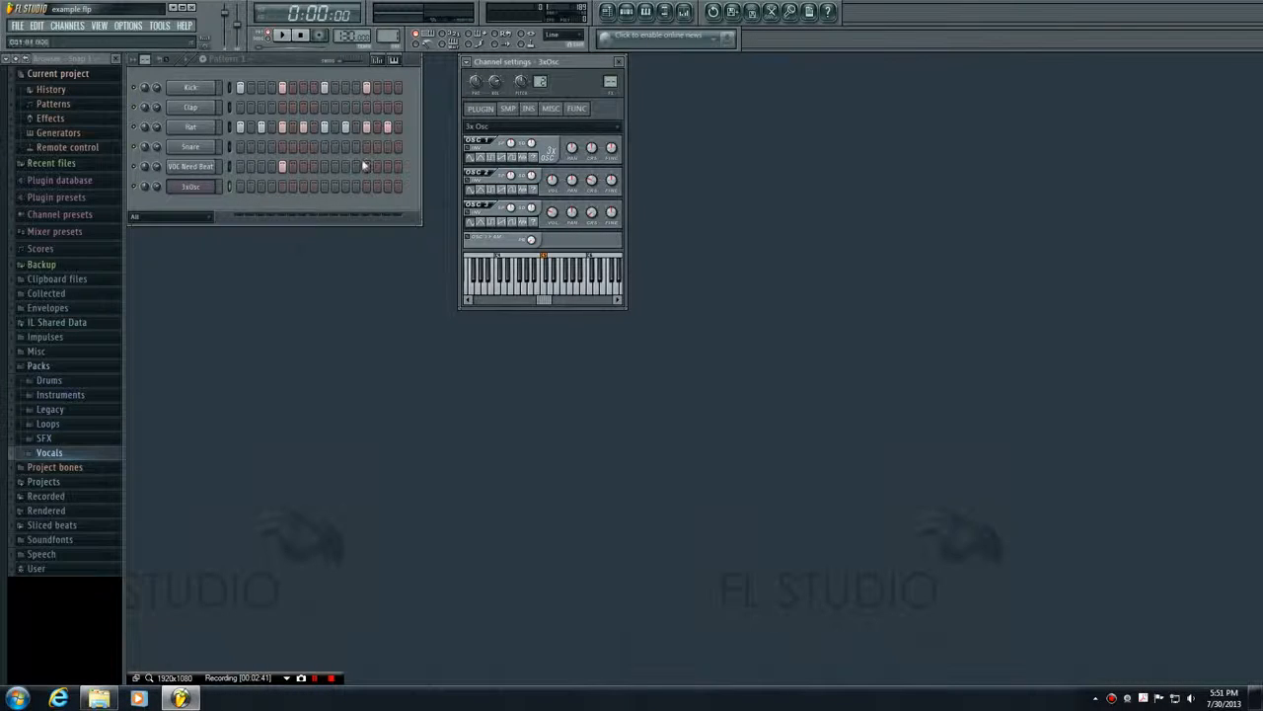
Play various low and high notes on the 3x Osc test keyboard to hear the default sound
click(550, 291)
click(565, 294)
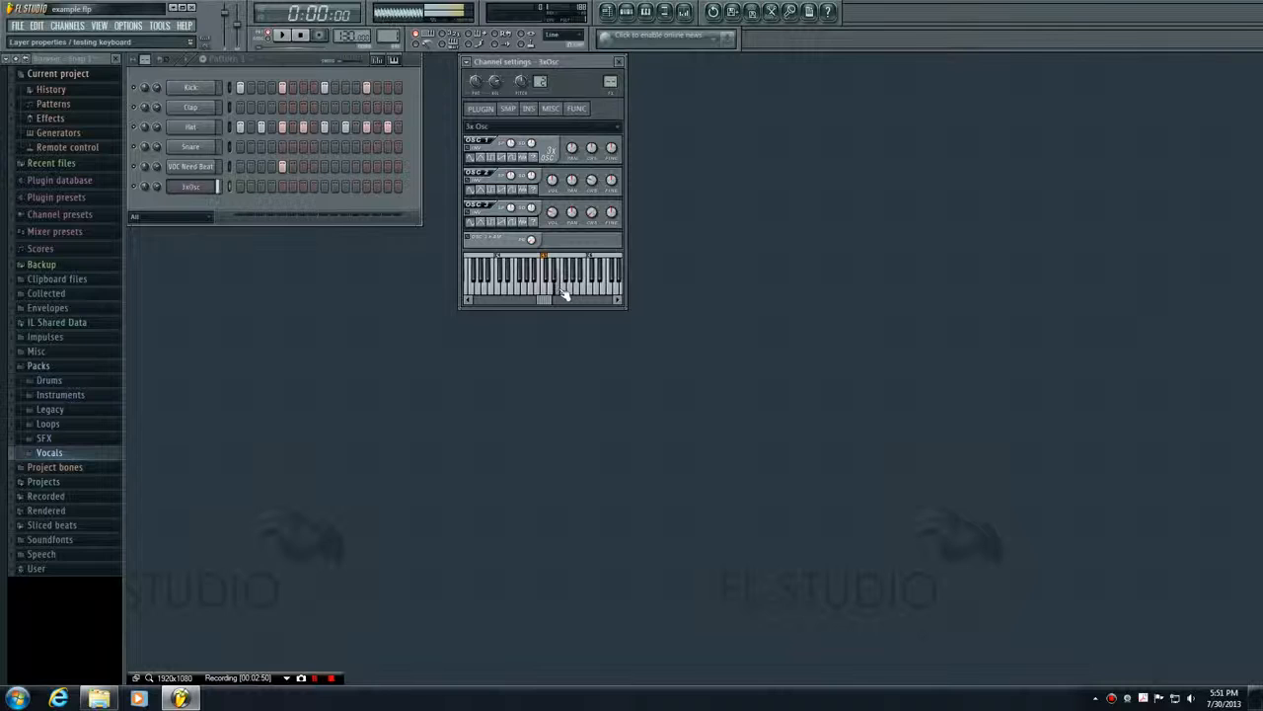
click(591, 295)
click(502, 293)
click(536, 294)
click(548, 295)
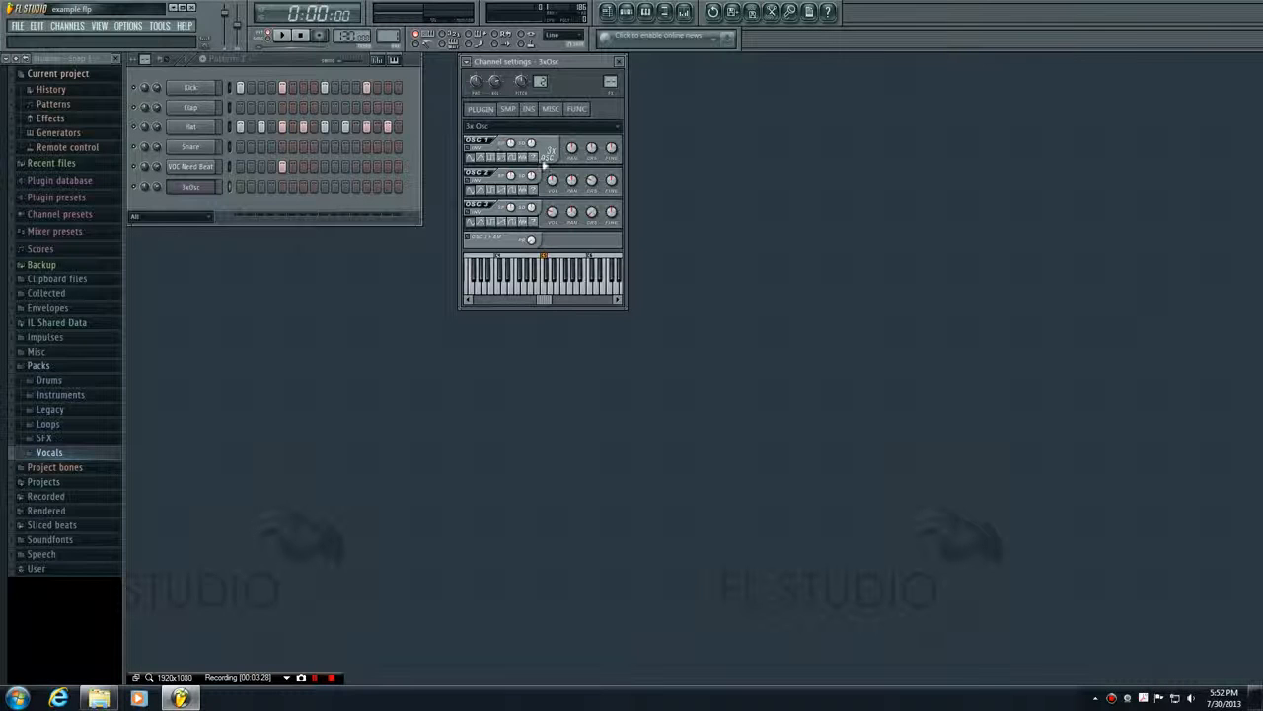
click(547, 293)
click(315, 678)
click(314, 678)
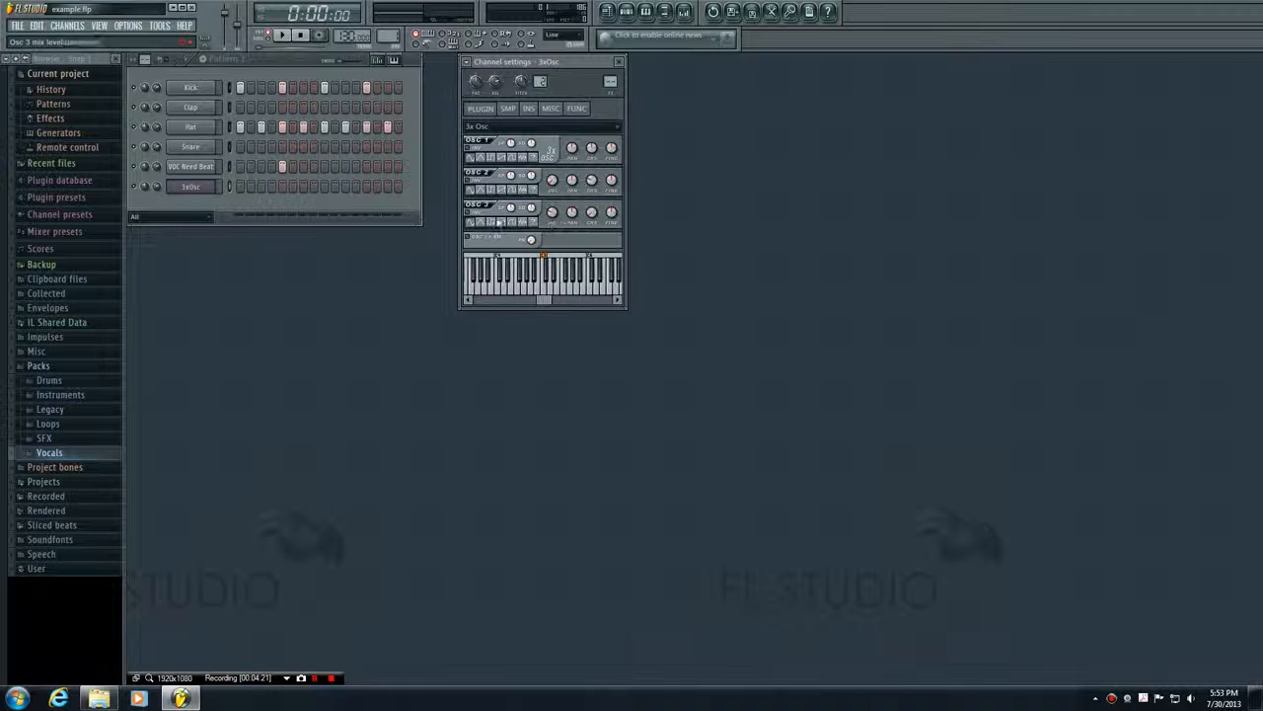
Sound a few notes near C5 on the 3x Osc test keyboard as a reference for the oscillator settings
click(546, 287)
click(547, 286)
click(550, 288)
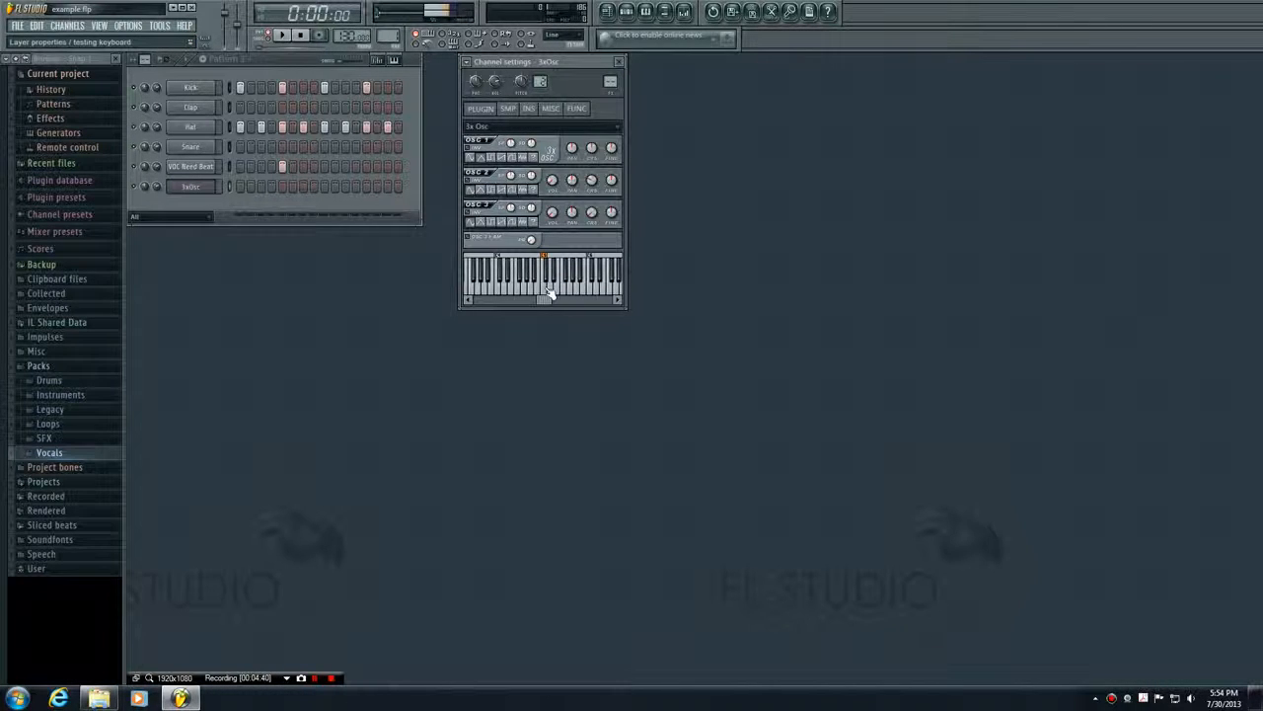
click(544, 288)
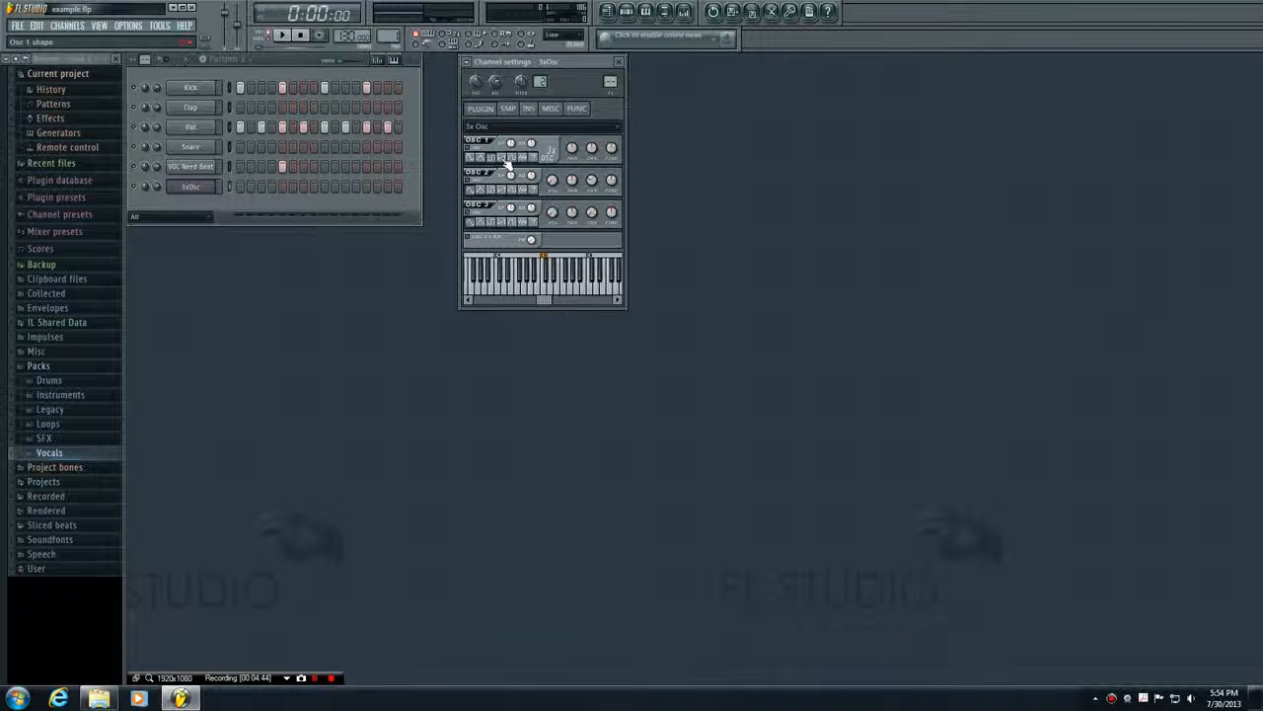
Try different waveform shapes on oscillator 1 of the 3x Osc, playing test notes to hear each one
click(504, 158)
click(544, 288)
click(543, 288)
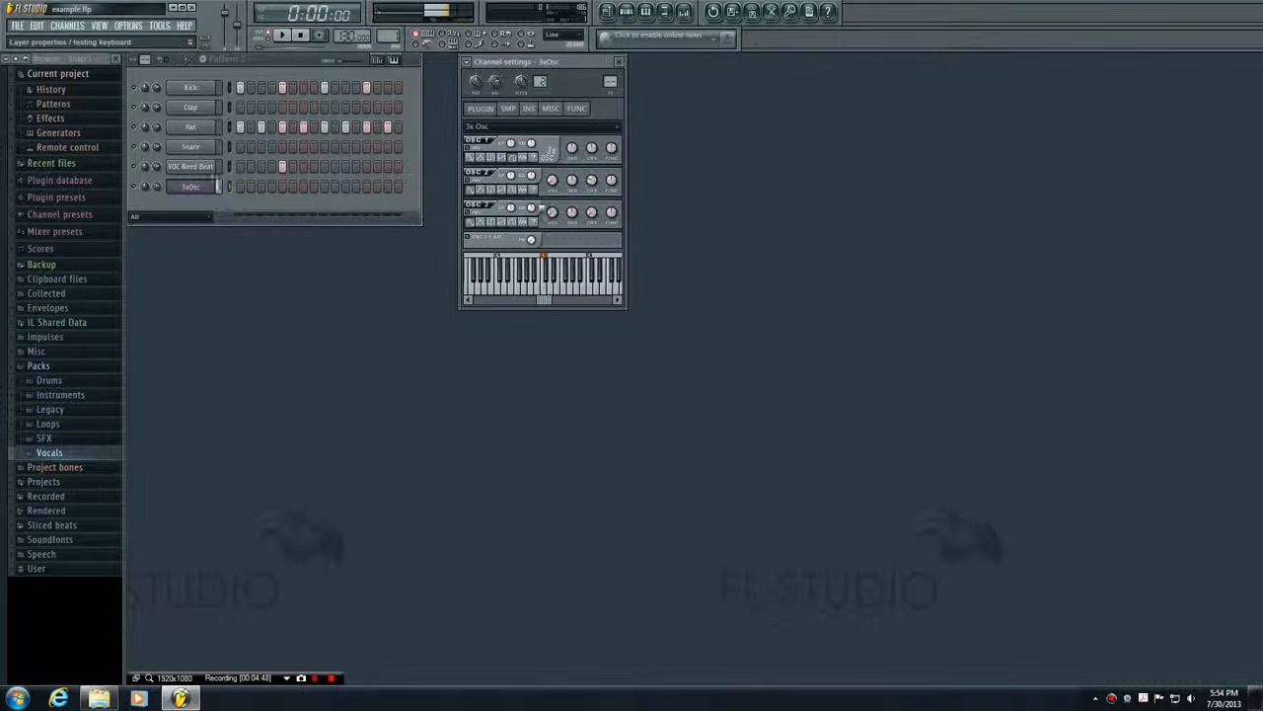
click(524, 158)
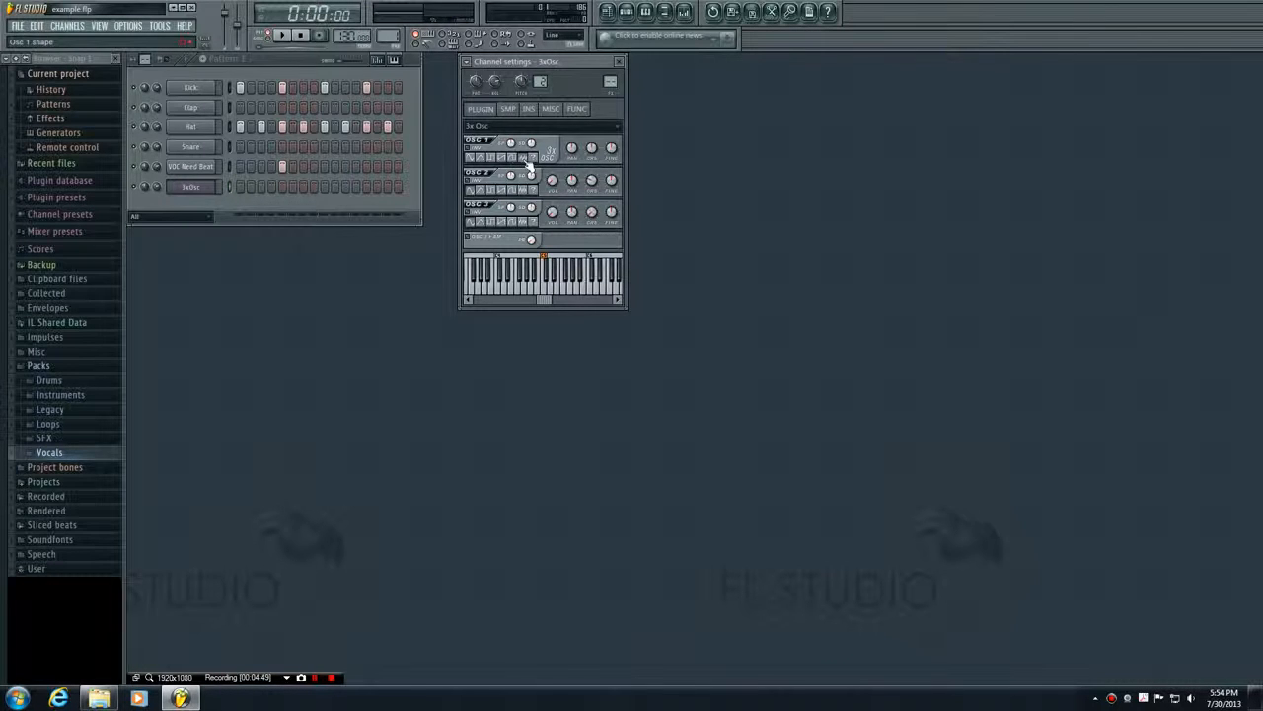
click(547, 291)
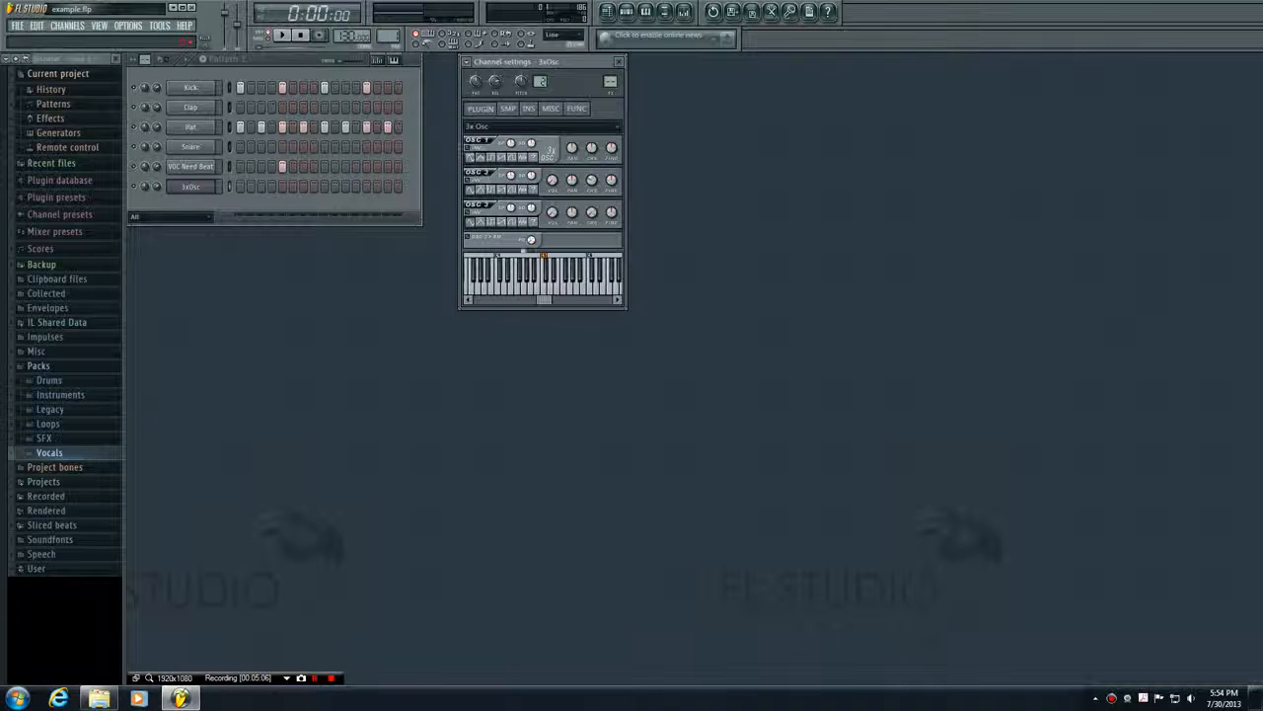
click(548, 294)
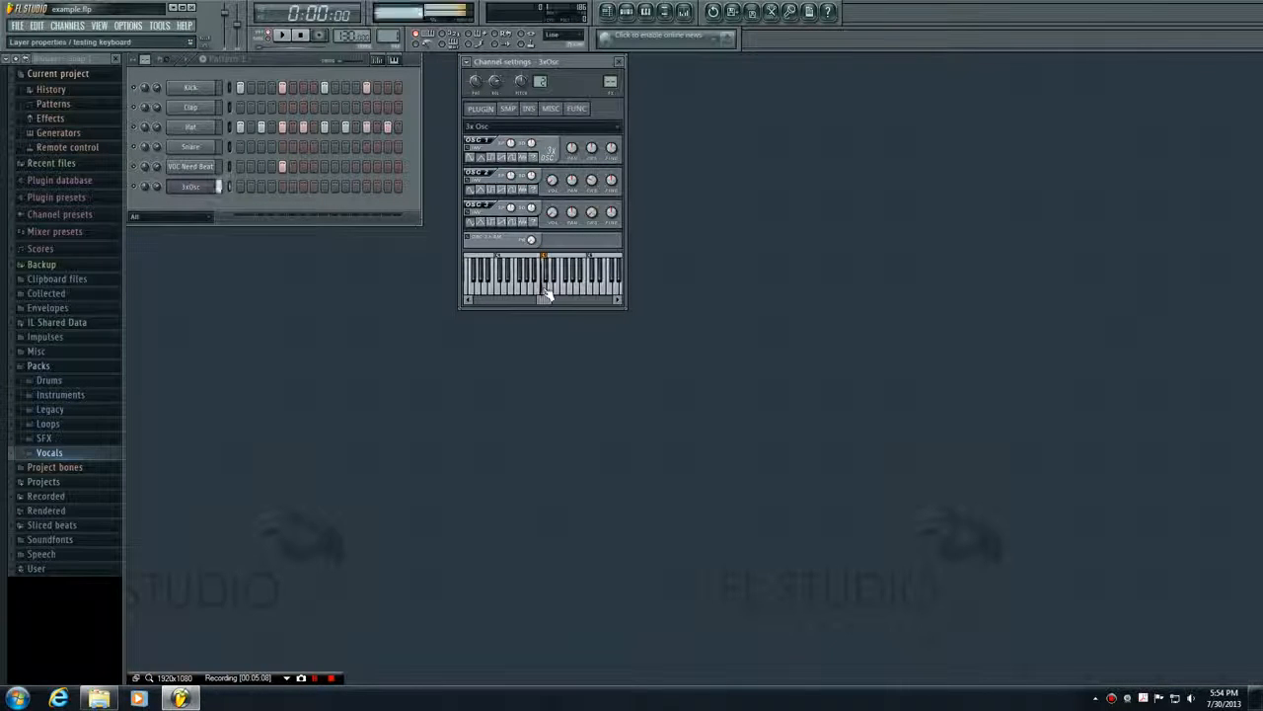
click(547, 293)
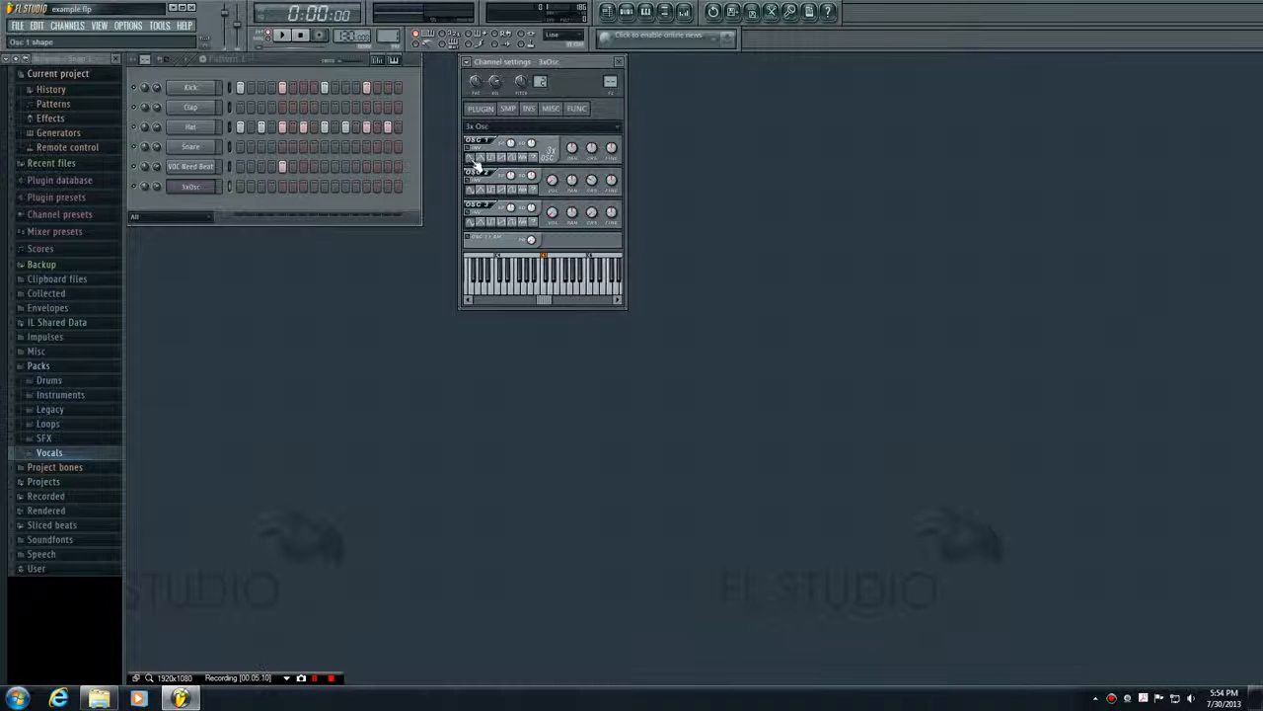
click(547, 292)
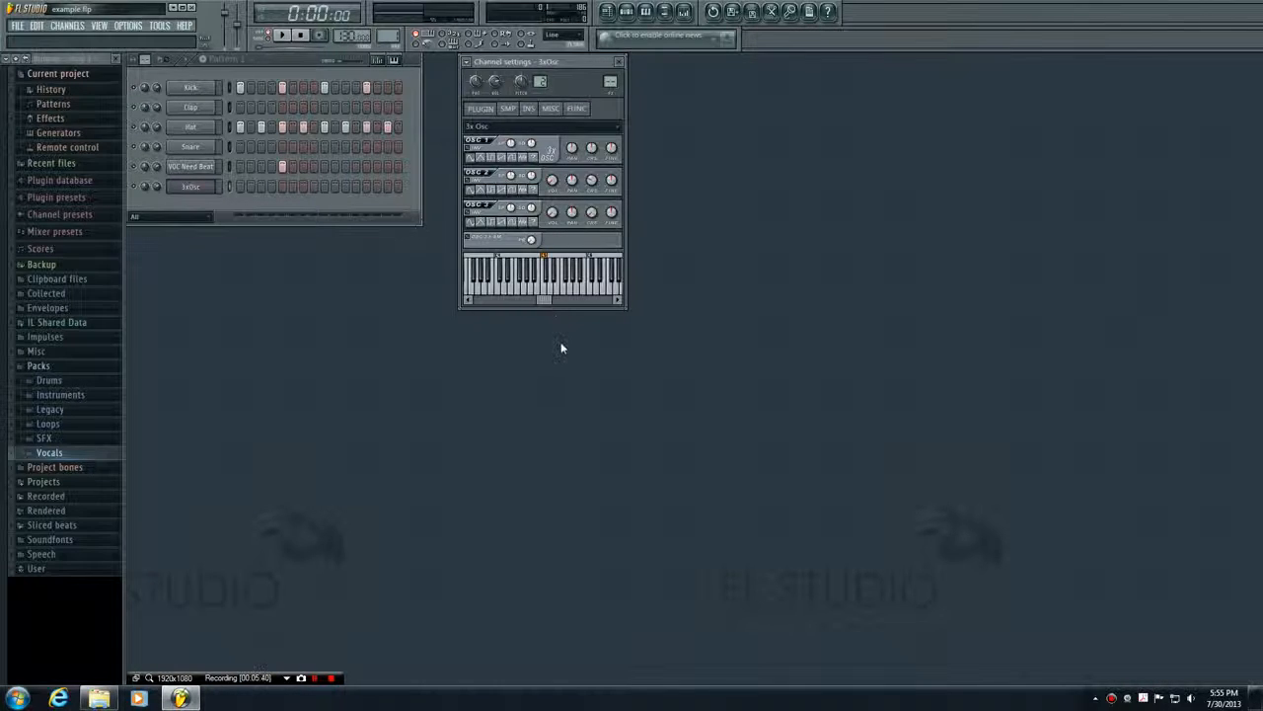
Play the 3x Osc through the computer's typing keyboard, going up the scale from C4 to C5
key(z)
key(z)
key(x)
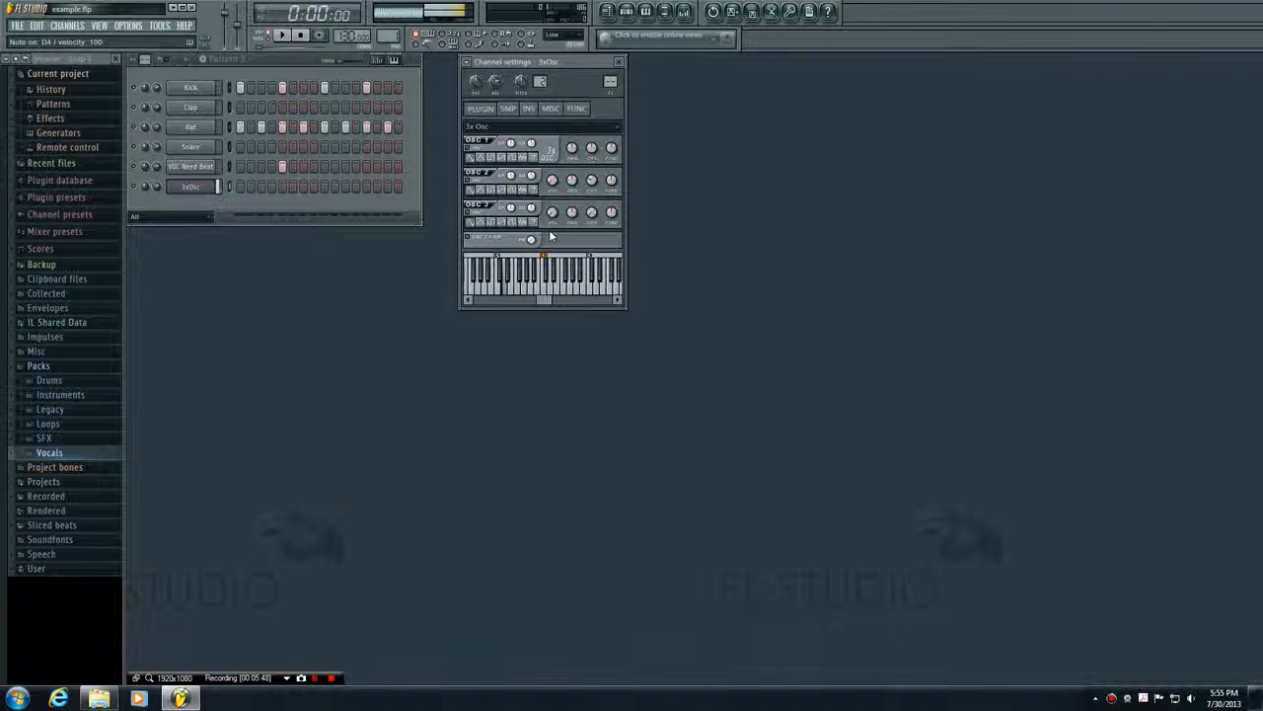
key(v)
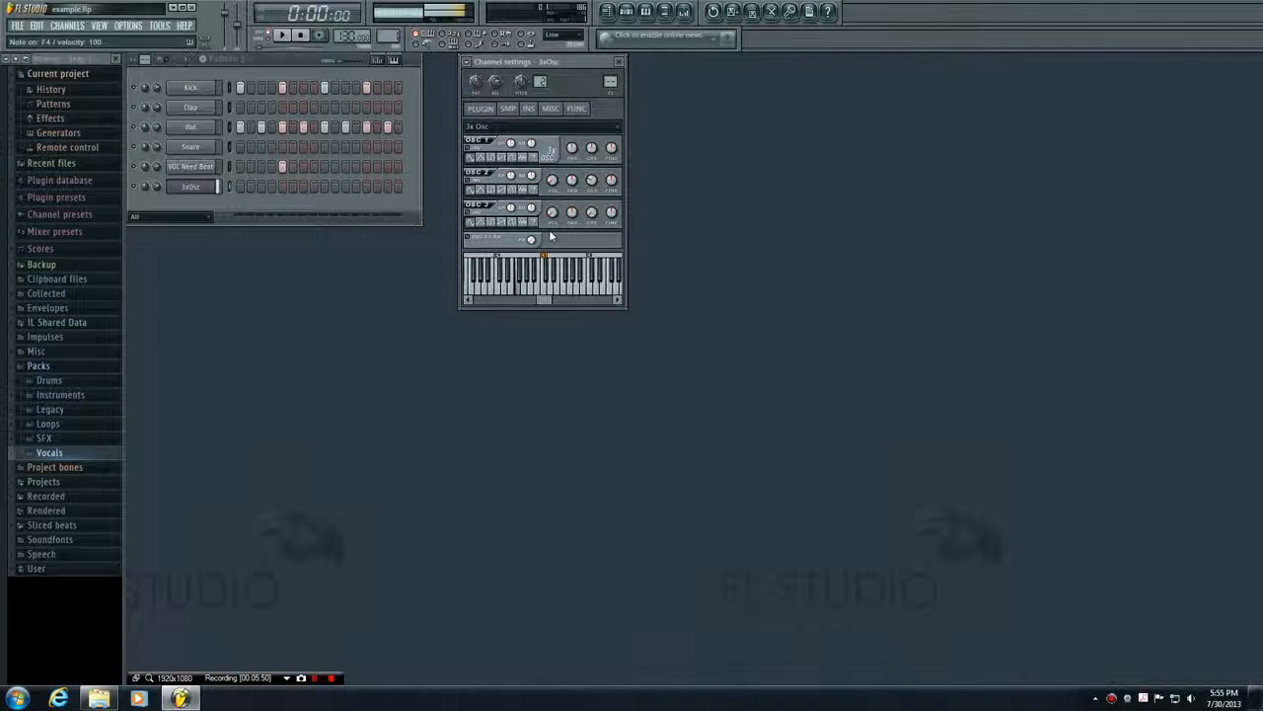
key(b)
key(n)
key(m)
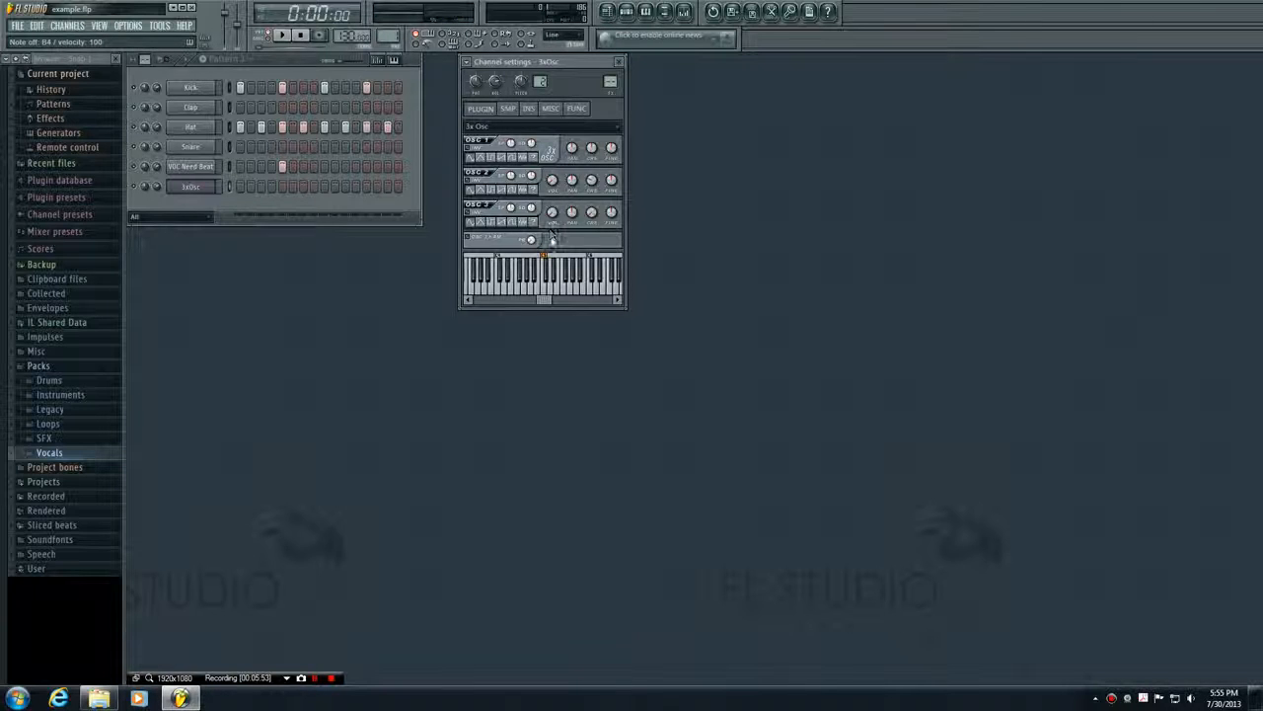
key(comma)
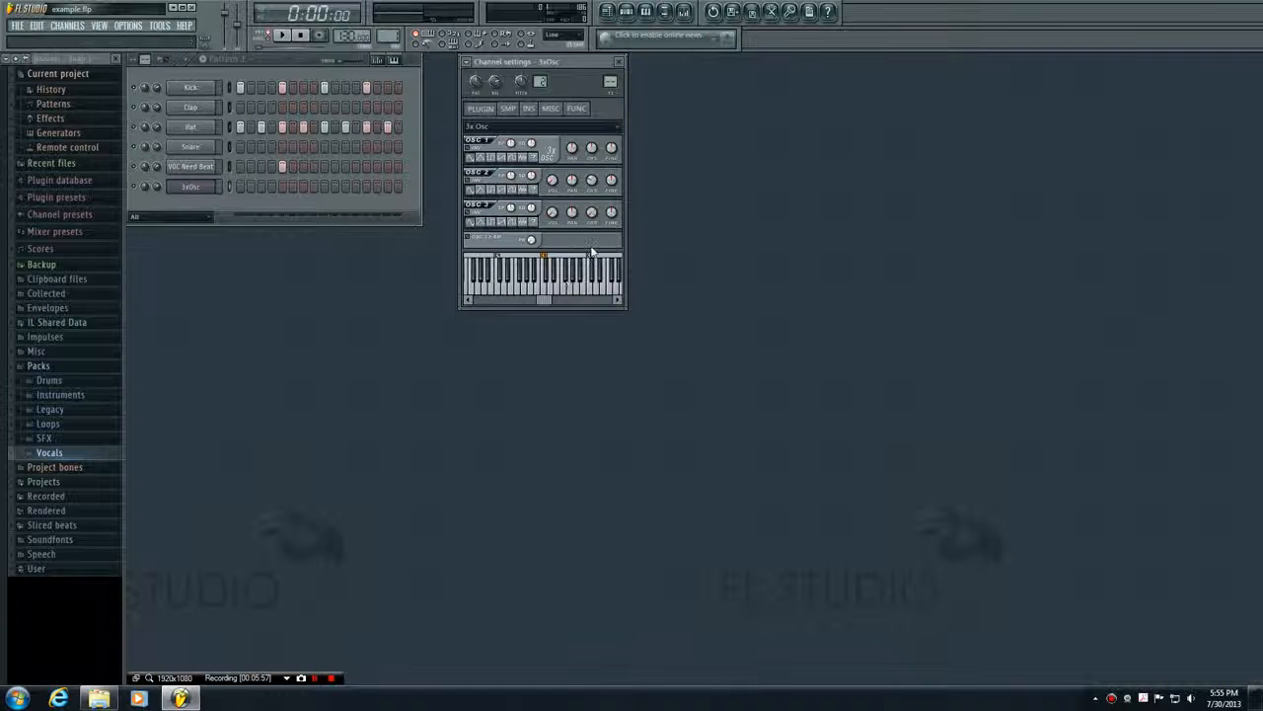
Play C5 from the typing keyboard's upper octave and compare it with notes on the 3x Osc test keyboard
key(q)
key(q)
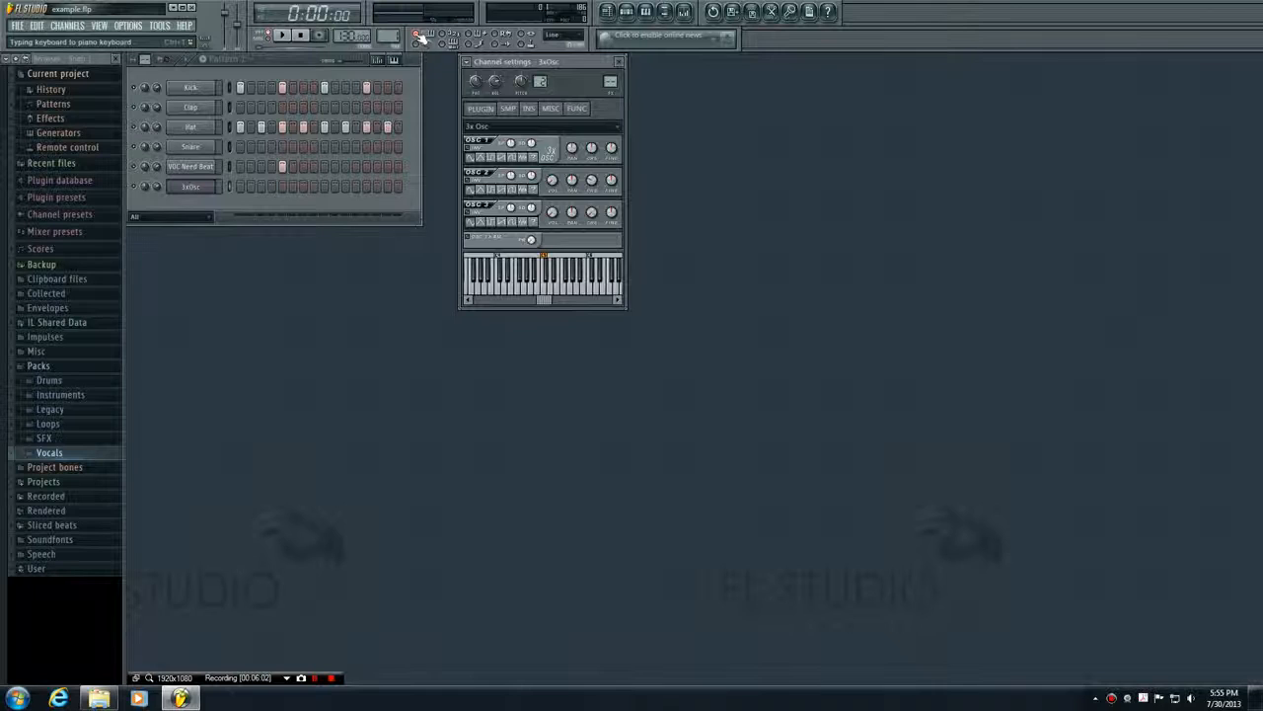
click(550, 267)
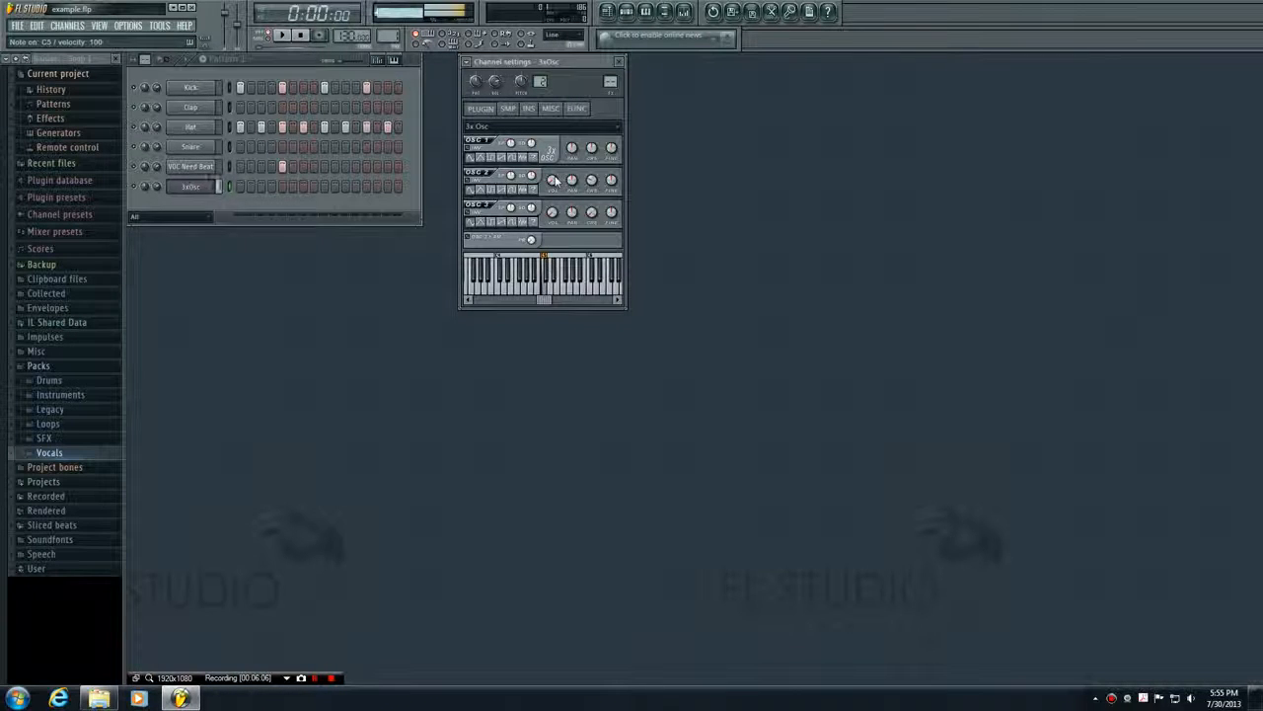
click(542, 284)
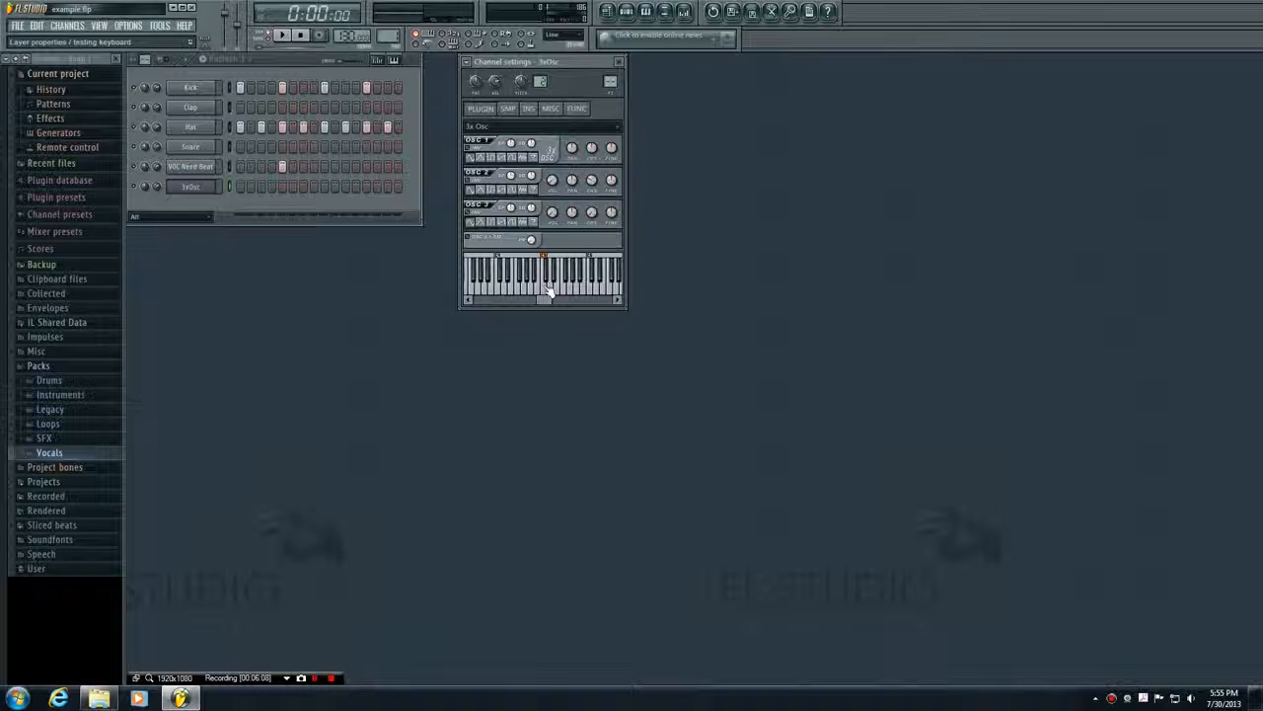